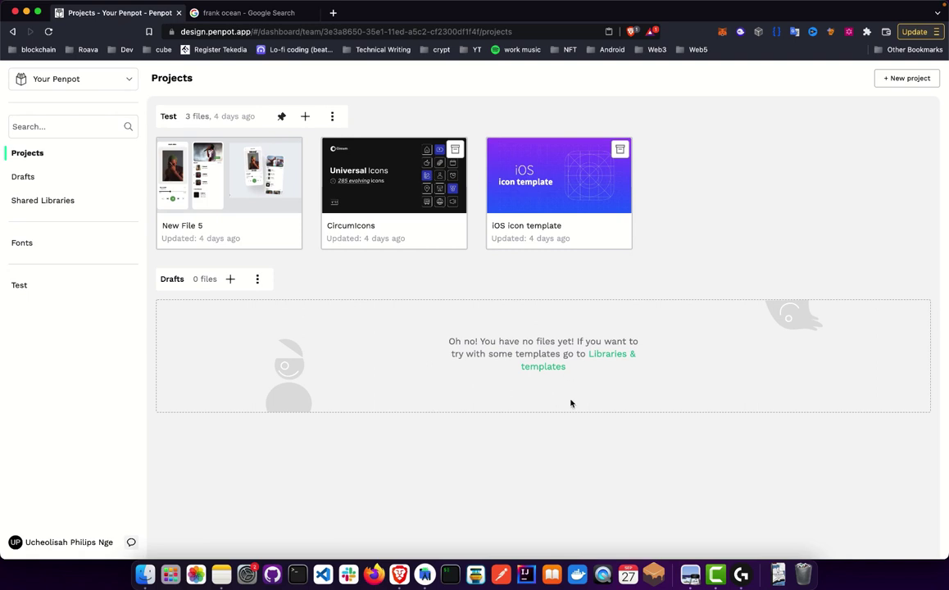
- Open the Libraries & templates link in a new browser tab and switch to that tab
right_click(604, 358)
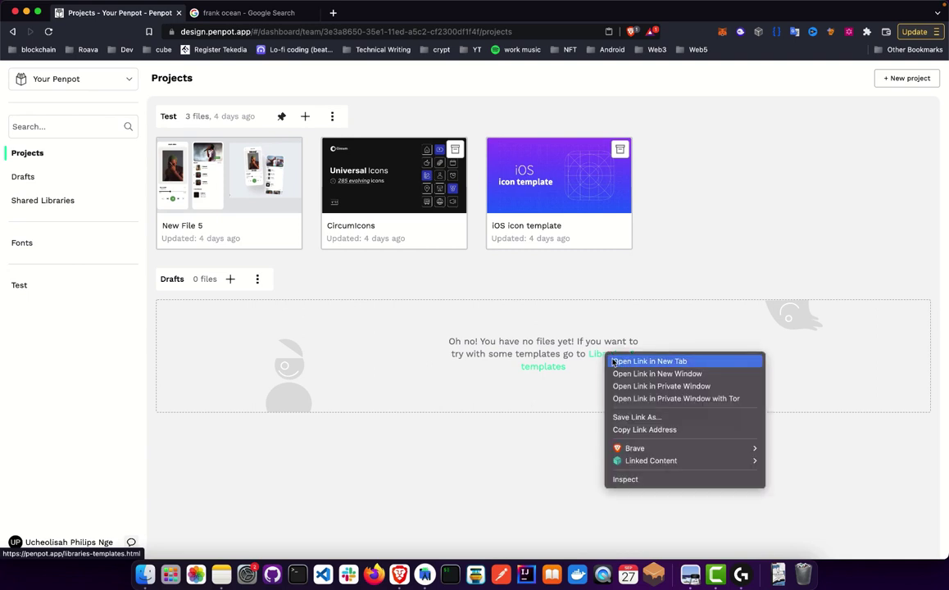
click(613, 363)
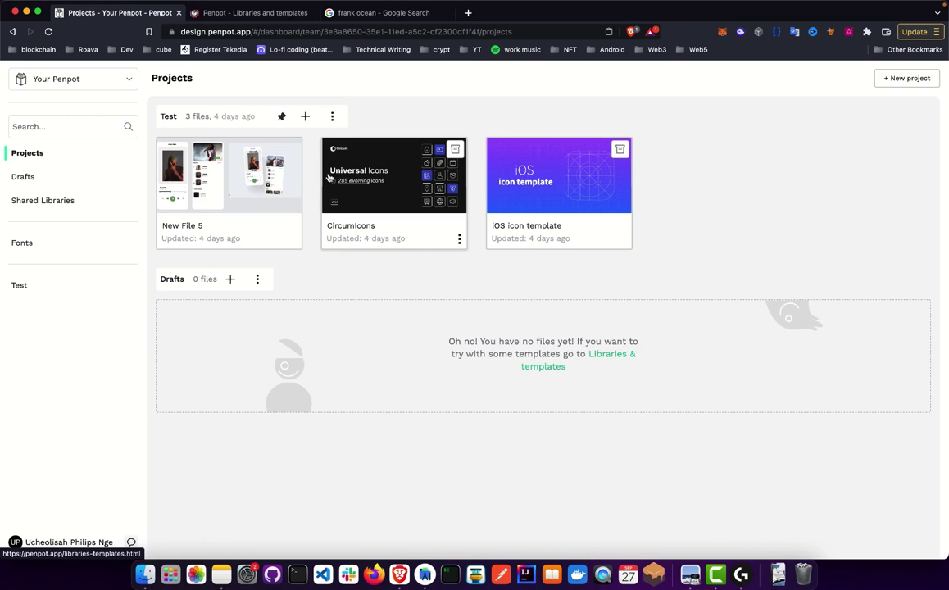
click(264, 12)
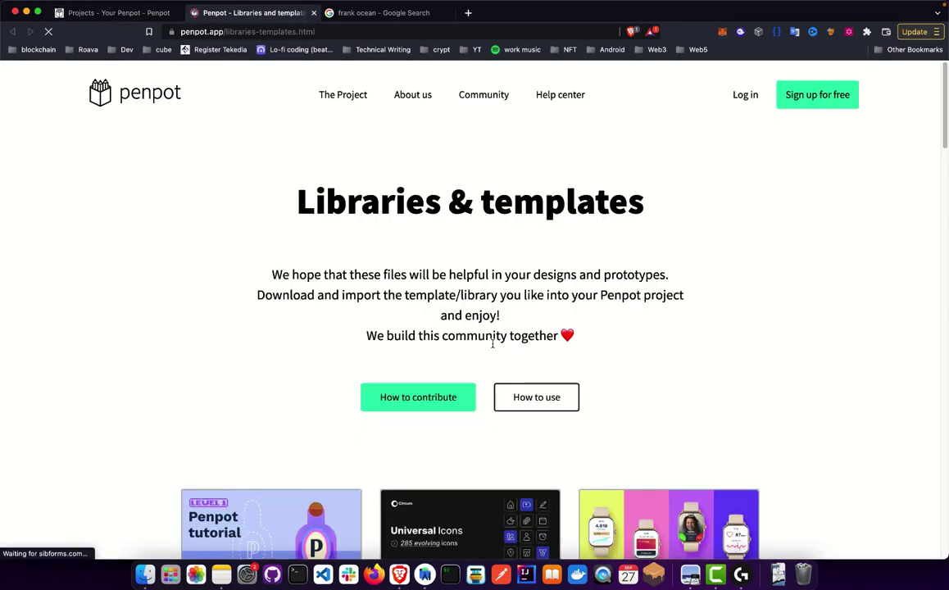
scroll(541, 312, down, 5)
scroll(518, 287, down, 2)
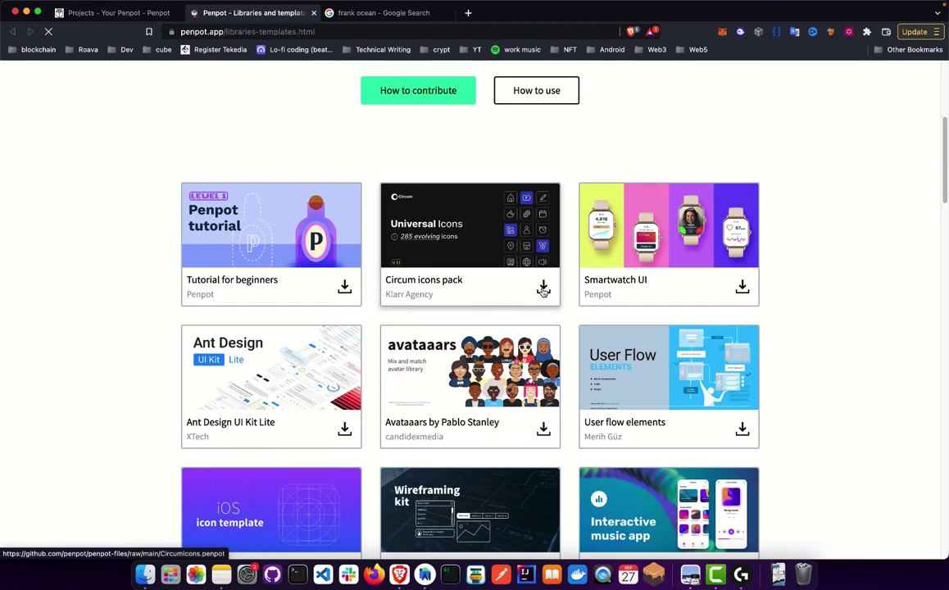
scroll(518, 420, down, 1)
scroll(519, 419, down, 2)
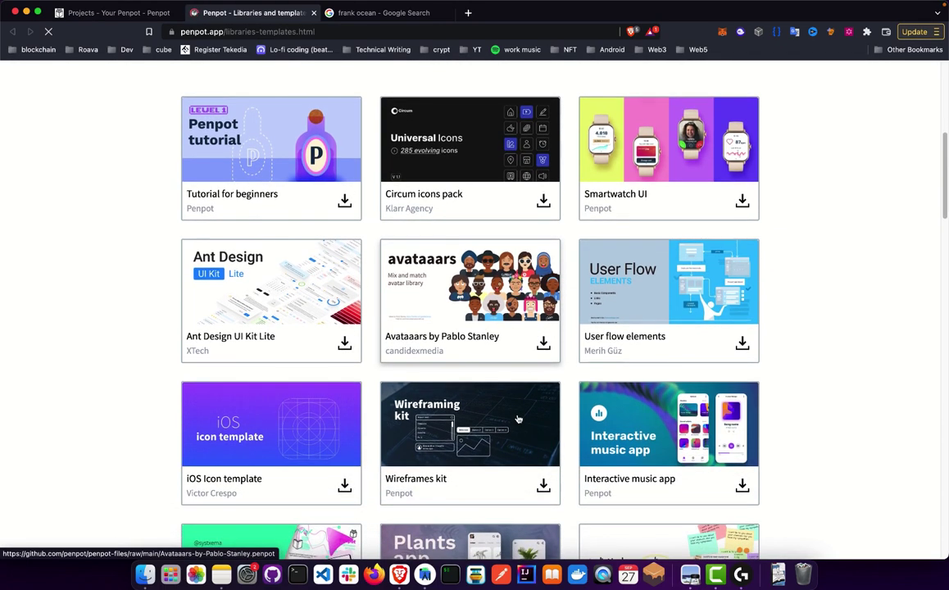
scroll(519, 420, down, 2)
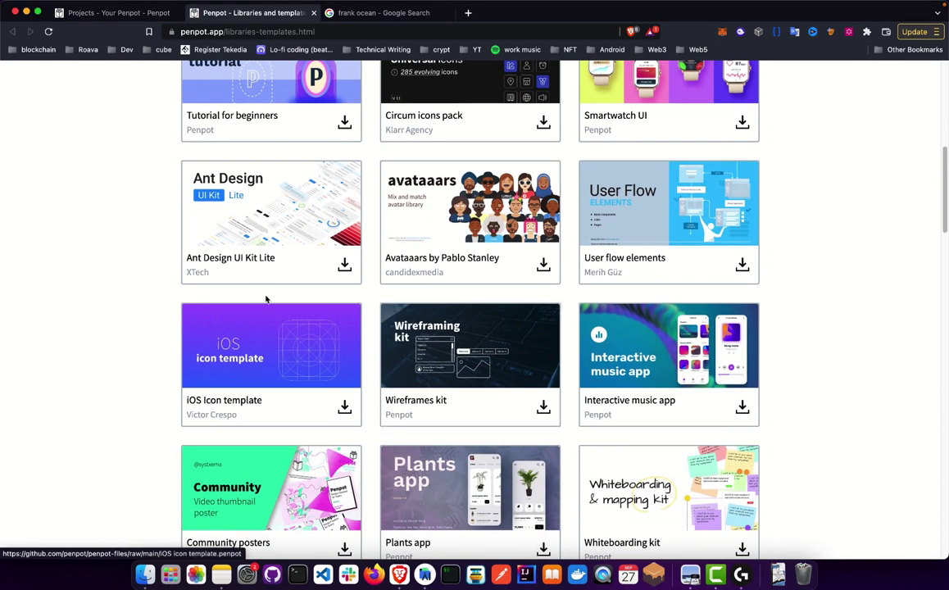
scroll(390, 420, down, 3)
scroll(390, 420, down, 3)
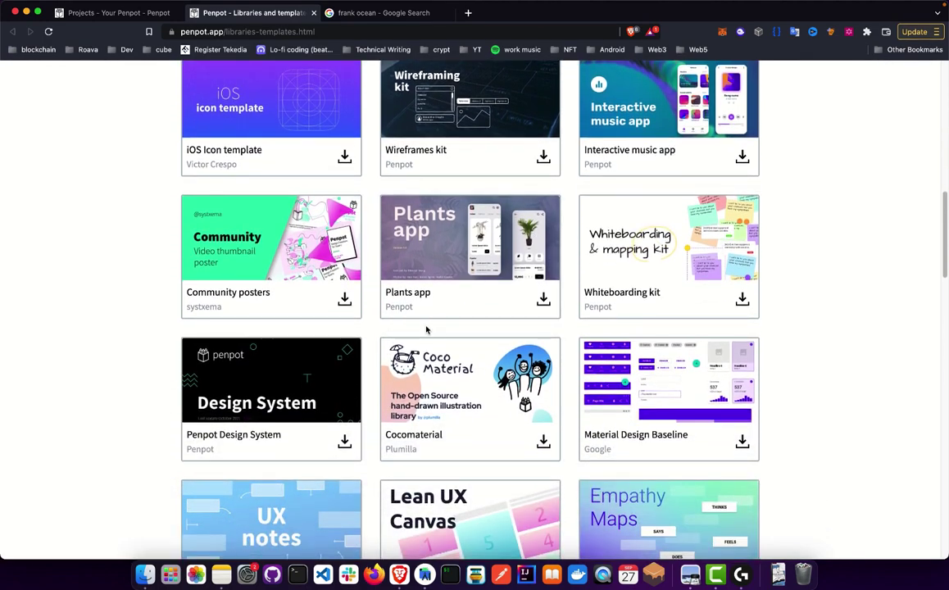
scroll(426, 330, down, 1)
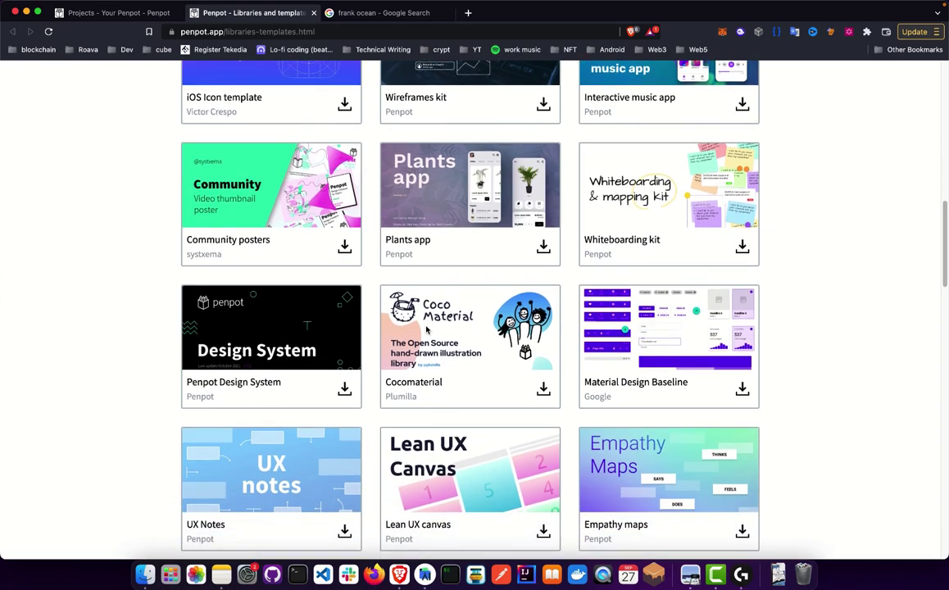
scroll(427, 329, down, 3)
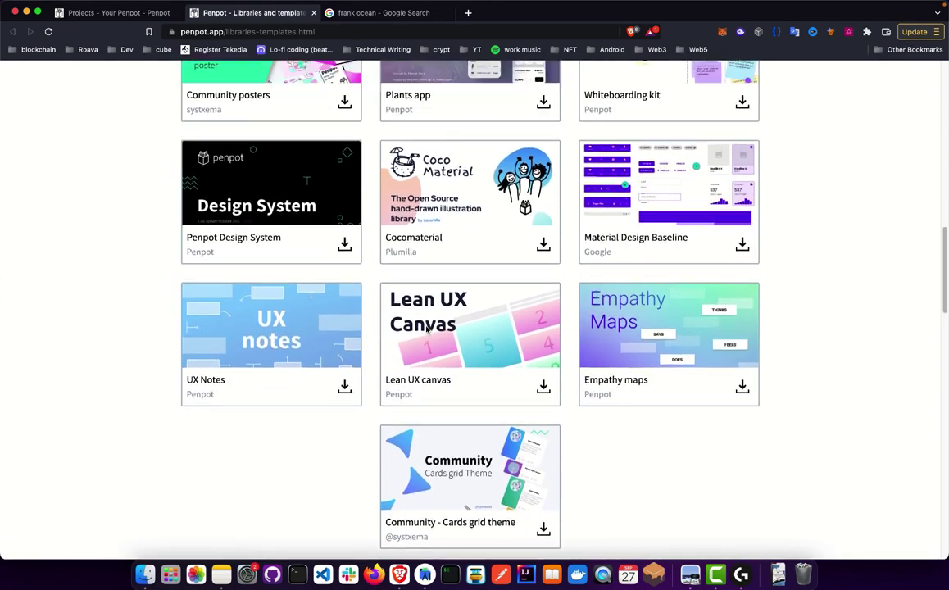
scroll(426, 329, up, 15)
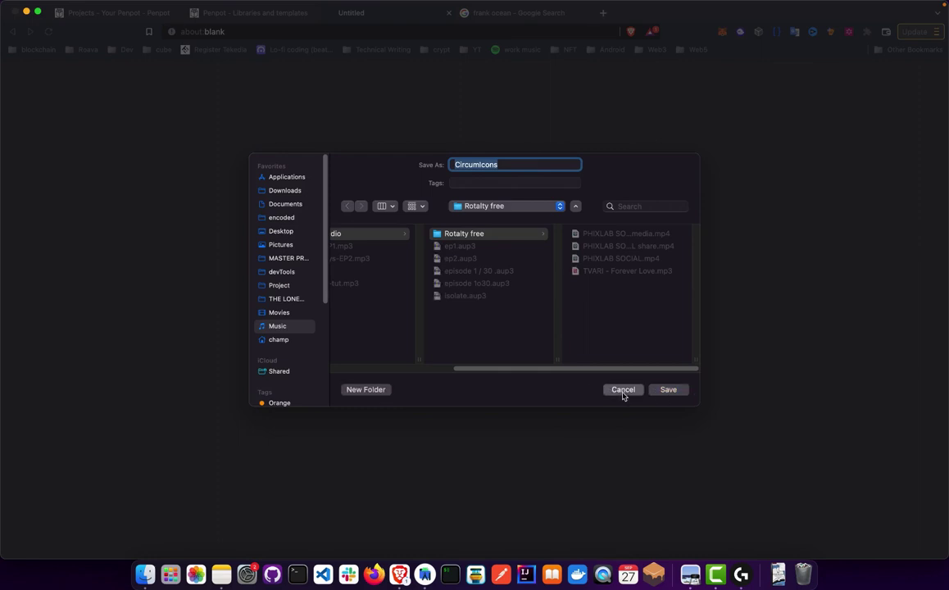
click(624, 391)
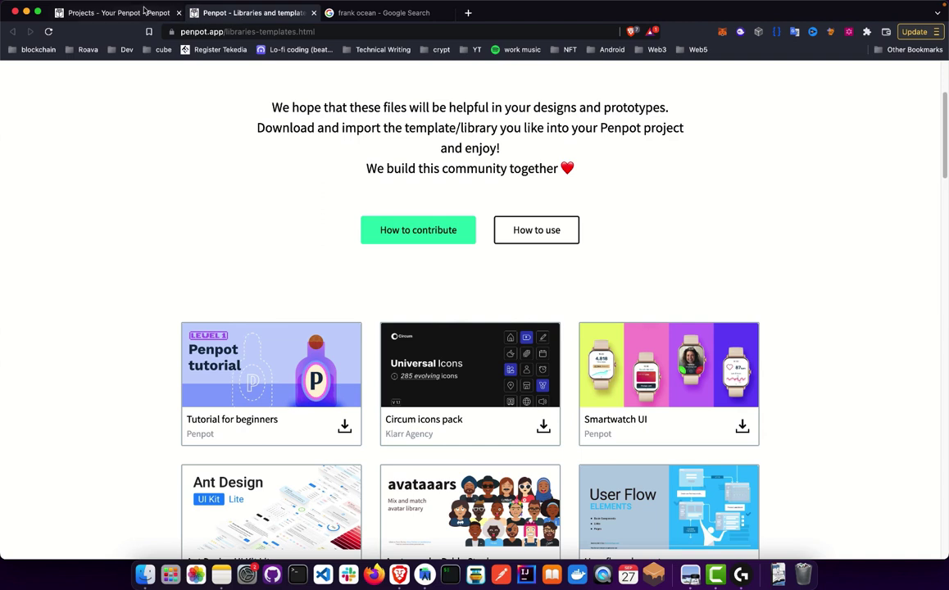
- Return to the Projects dashboard, starting then cancelling a Penpot file import into the Test project
click(119, 13)
click(332, 116)
click(368, 194)
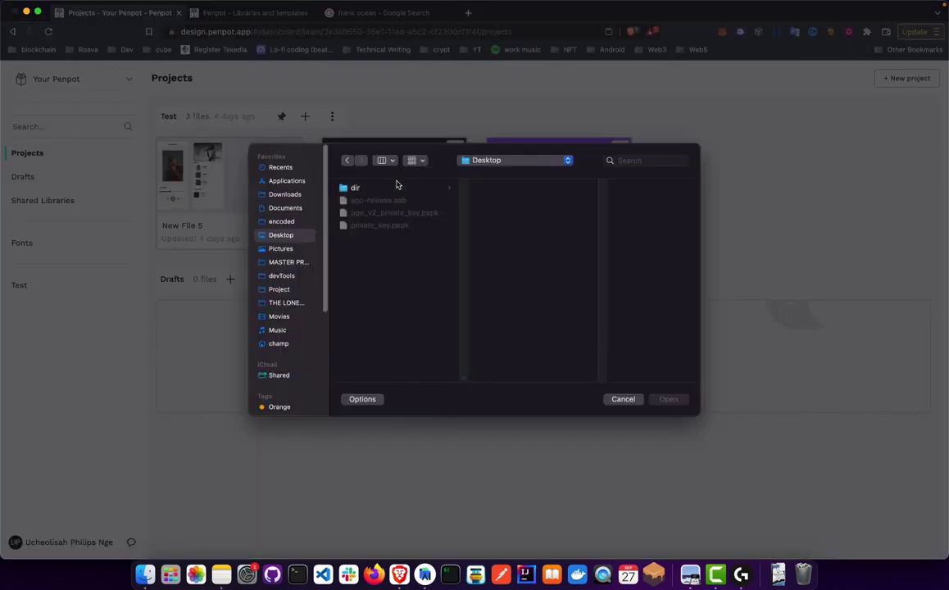
click(629, 405)
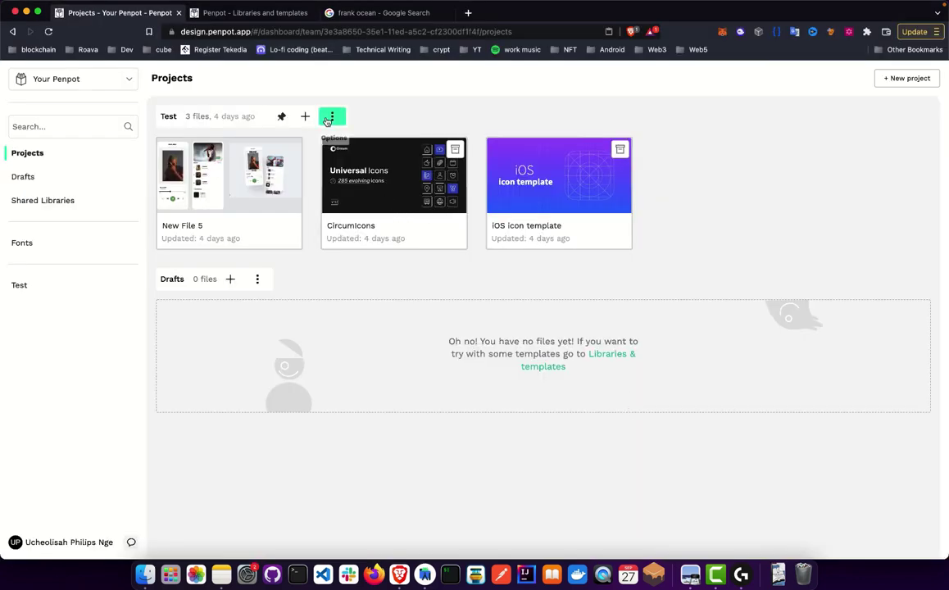
click(329, 120)
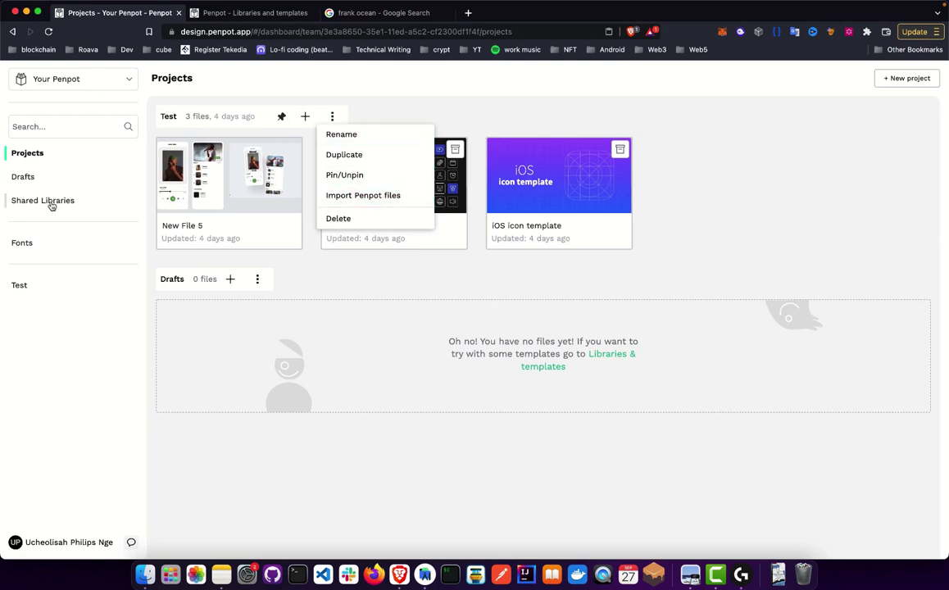
click(461, 105)
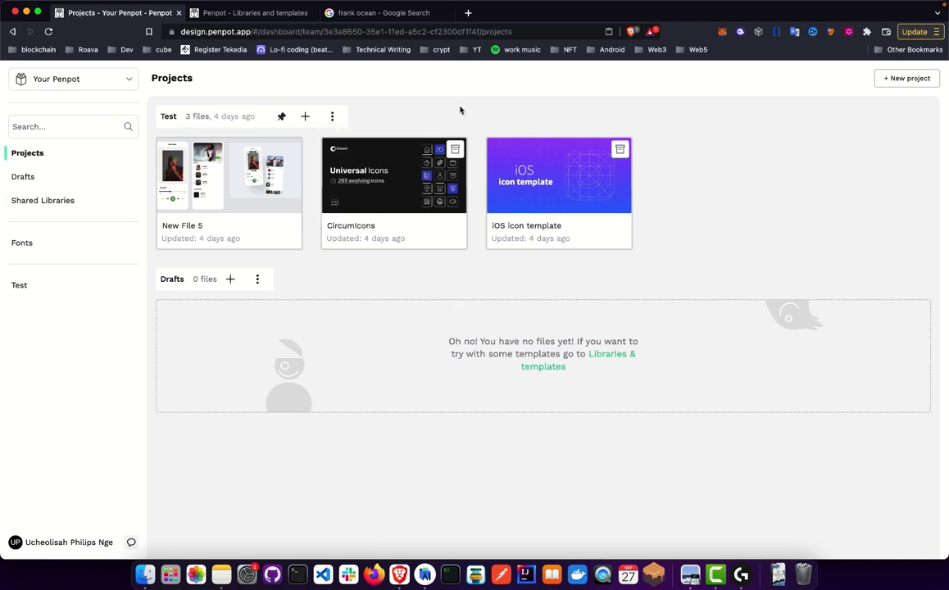
- Download the Plants app template to the Desktop as Plants-app.penpot (18.8 MB)
click(286, 13)
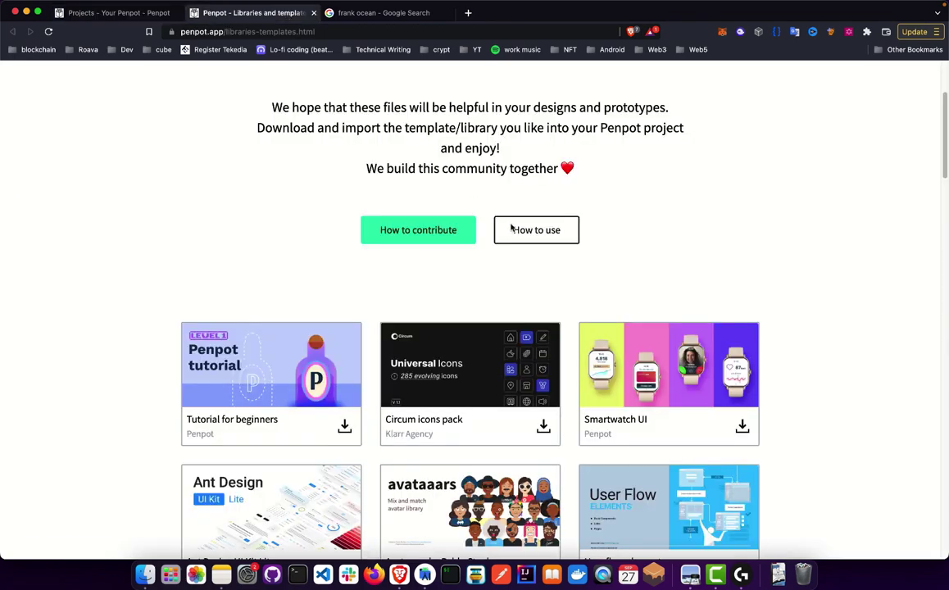
scroll(459, 295, down, 2)
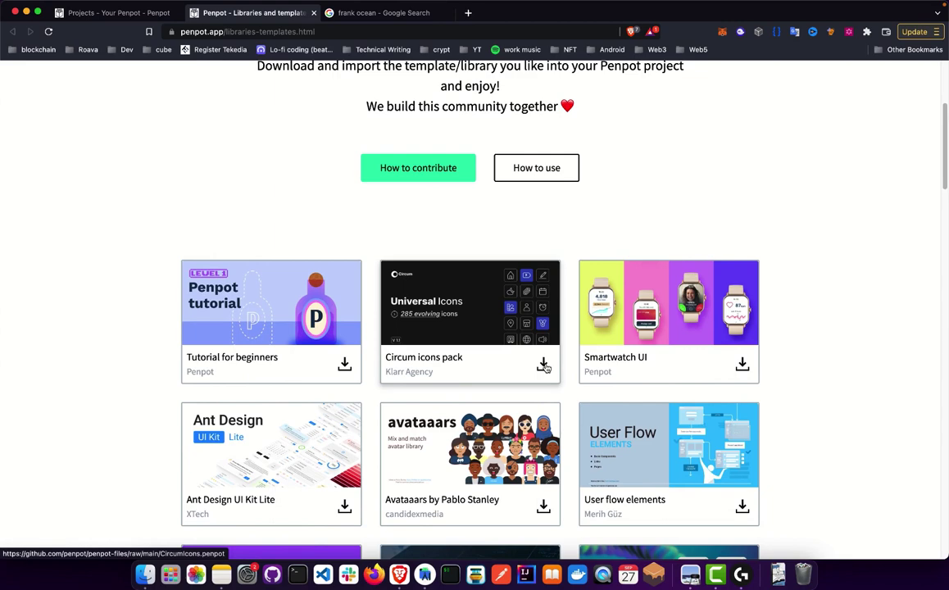
scroll(545, 368, down, 3)
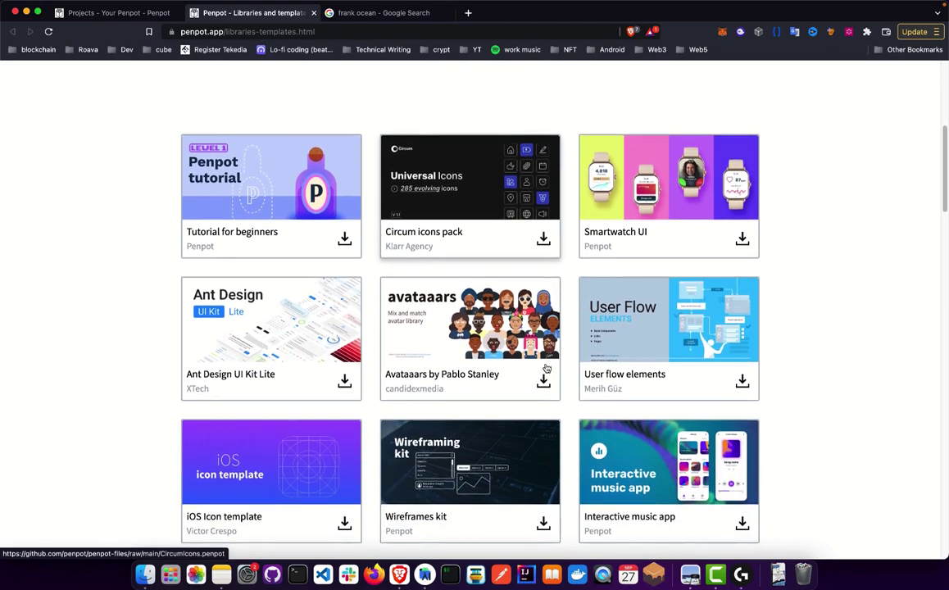
scroll(538, 372, down, 2)
scroll(537, 372, down, 2)
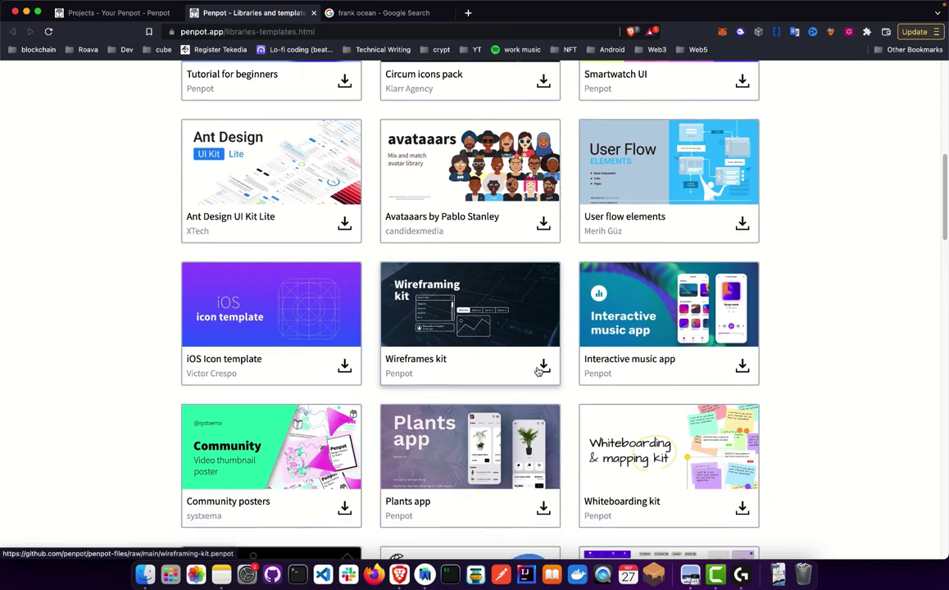
scroll(538, 371, down, 2)
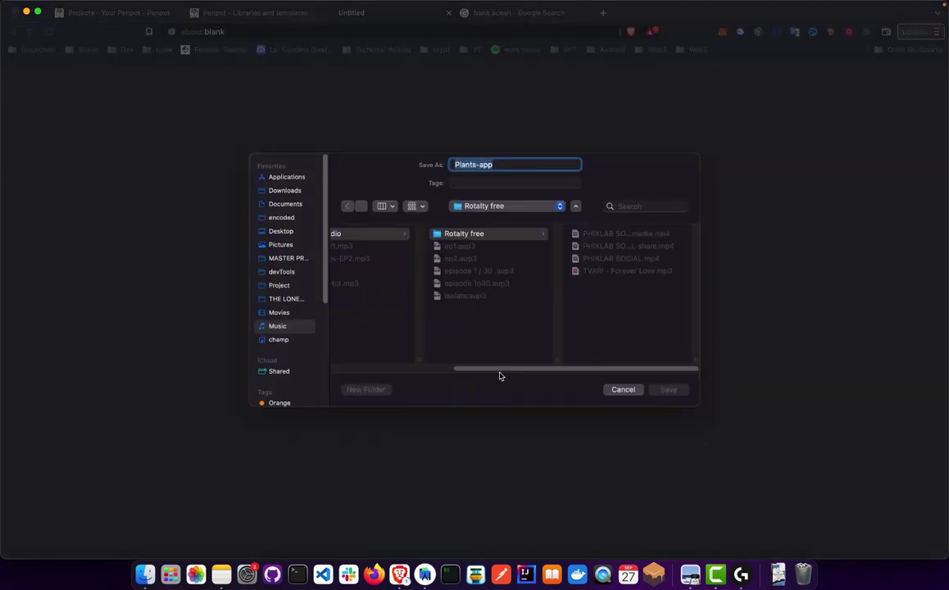
click(261, 231)
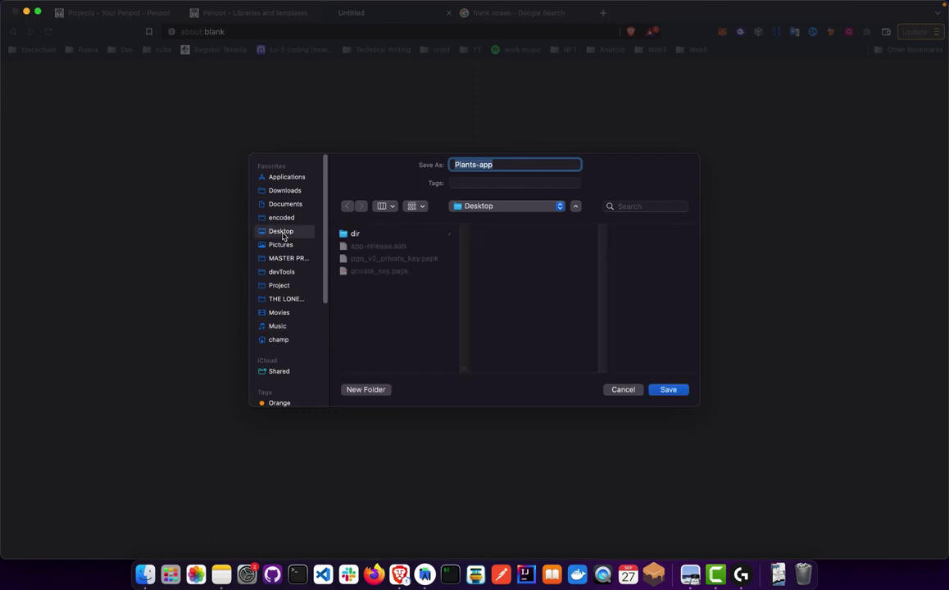
click(670, 390)
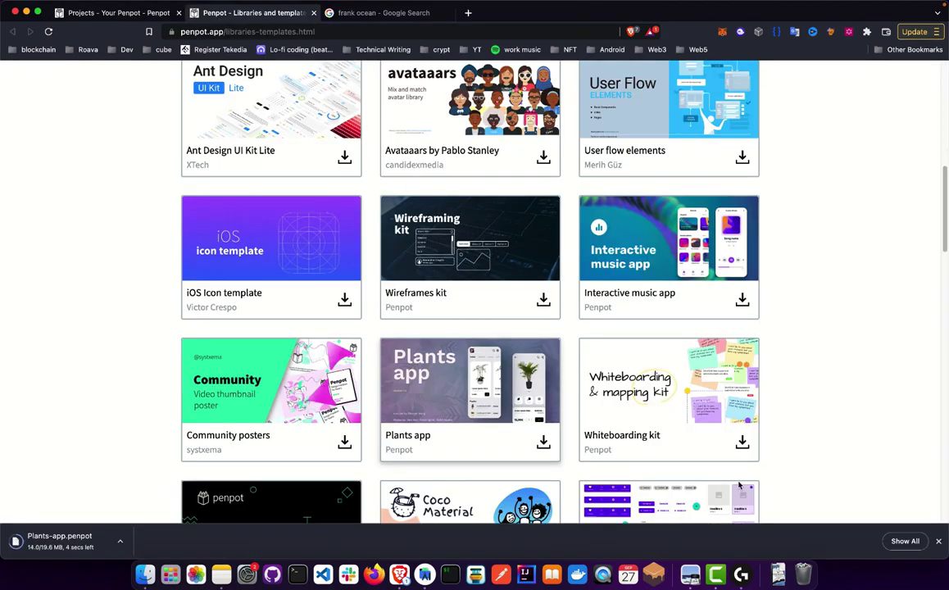
click(940, 545)
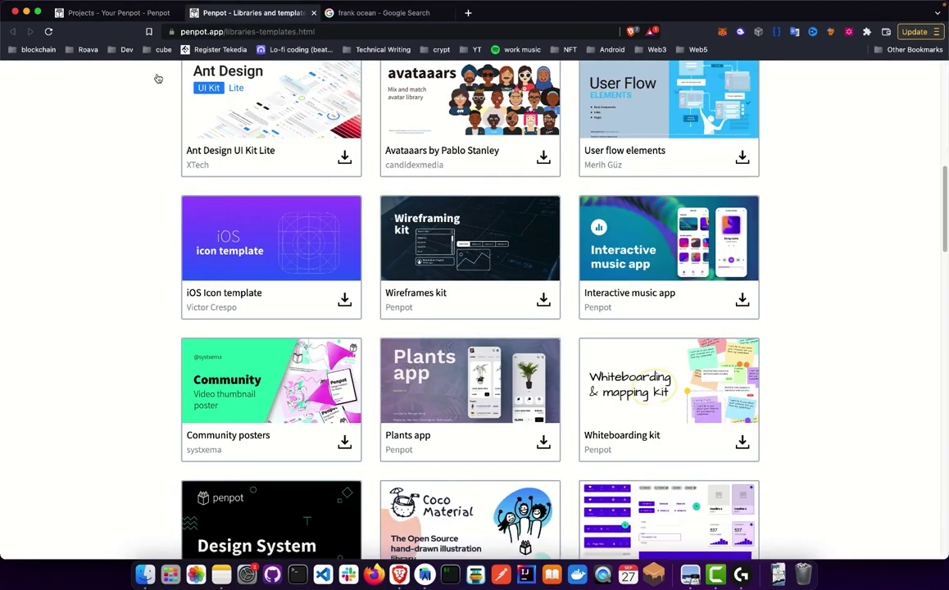
- Choose Plants-app.penpot from the Desktop to import into the Test project
click(115, 13)
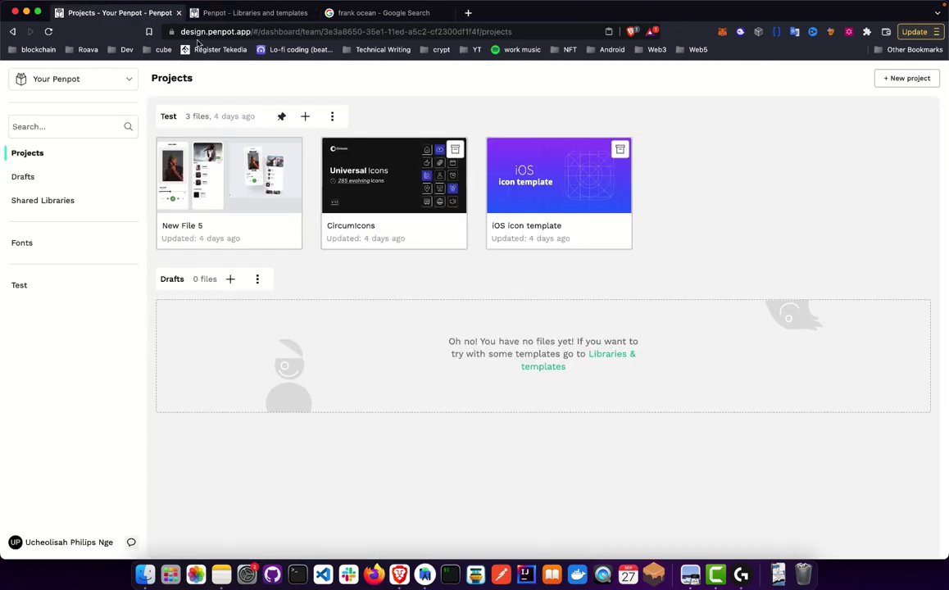
click(333, 115)
click(363, 196)
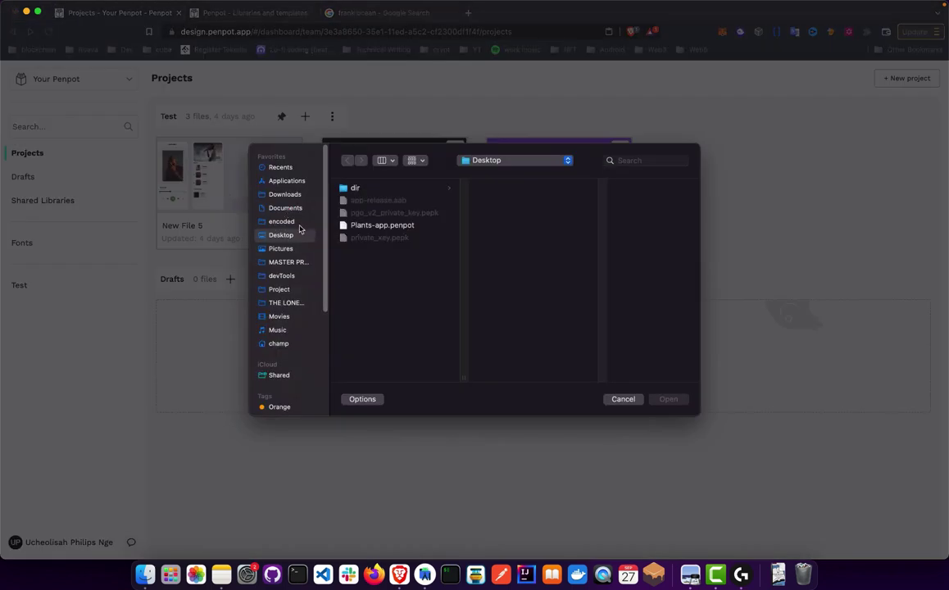
click(364, 227)
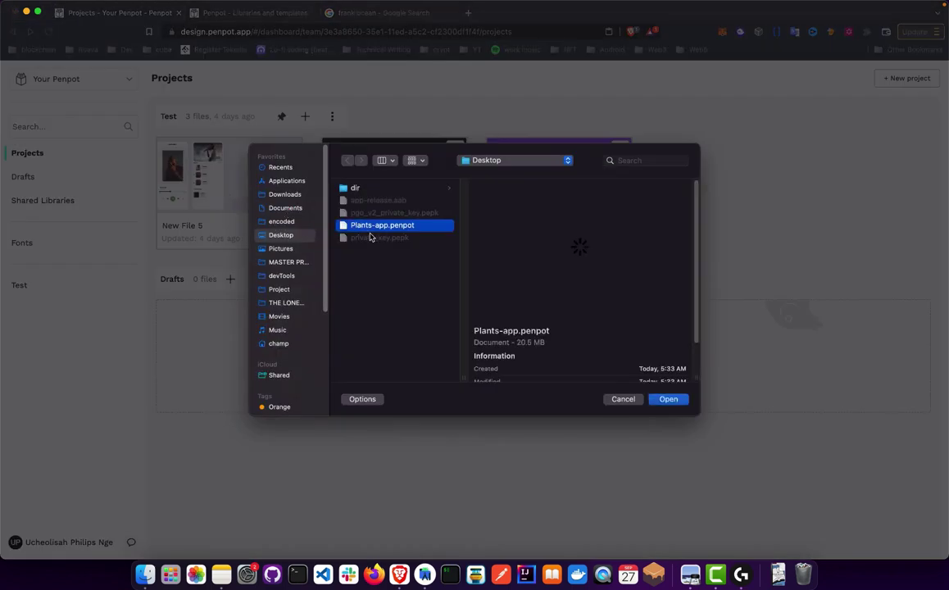
click(669, 400)
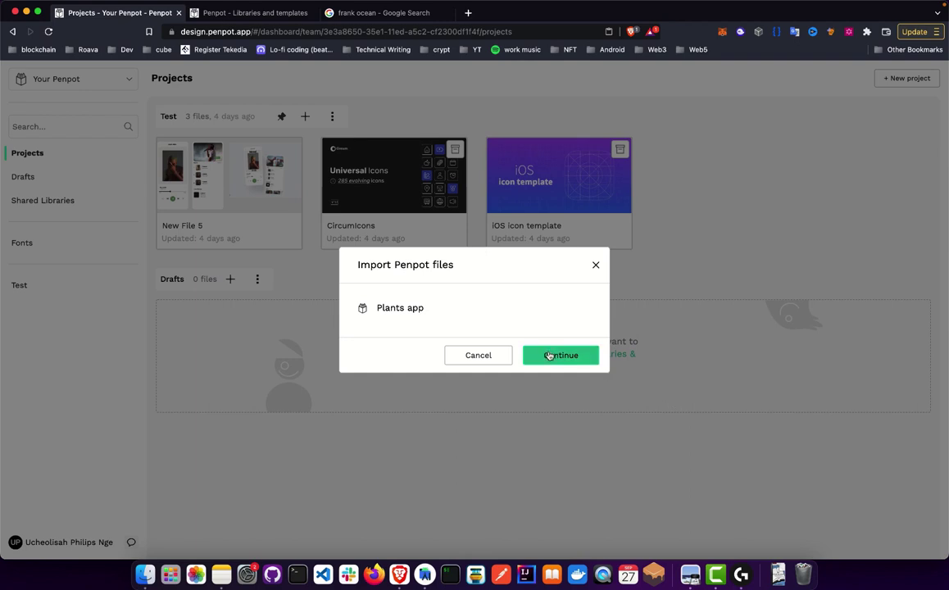
- Continue the Plants app import and accept the success message
click(549, 355)
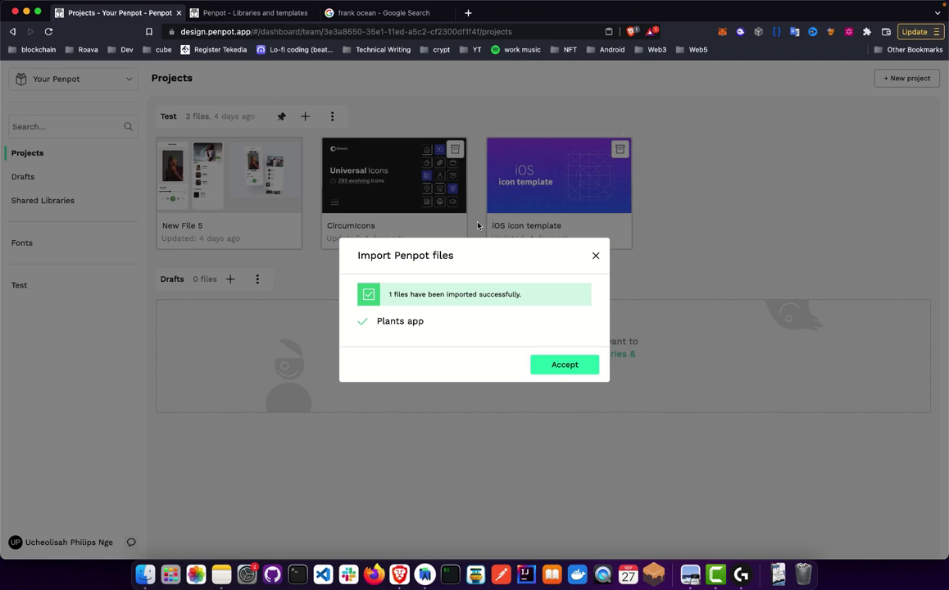
click(548, 367)
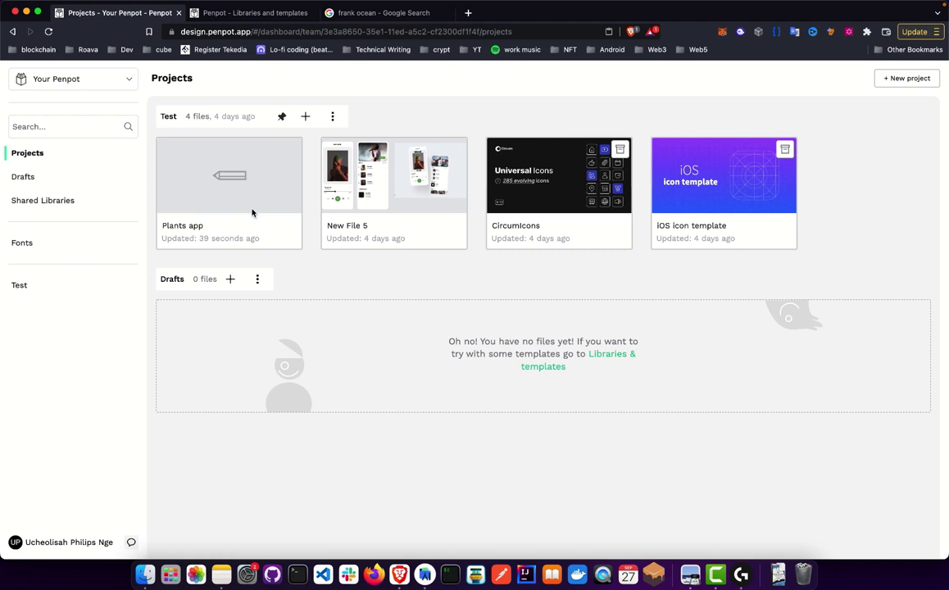
- Add Plants app as a shared library and view it in the Shared Libraries list
click(296, 240)
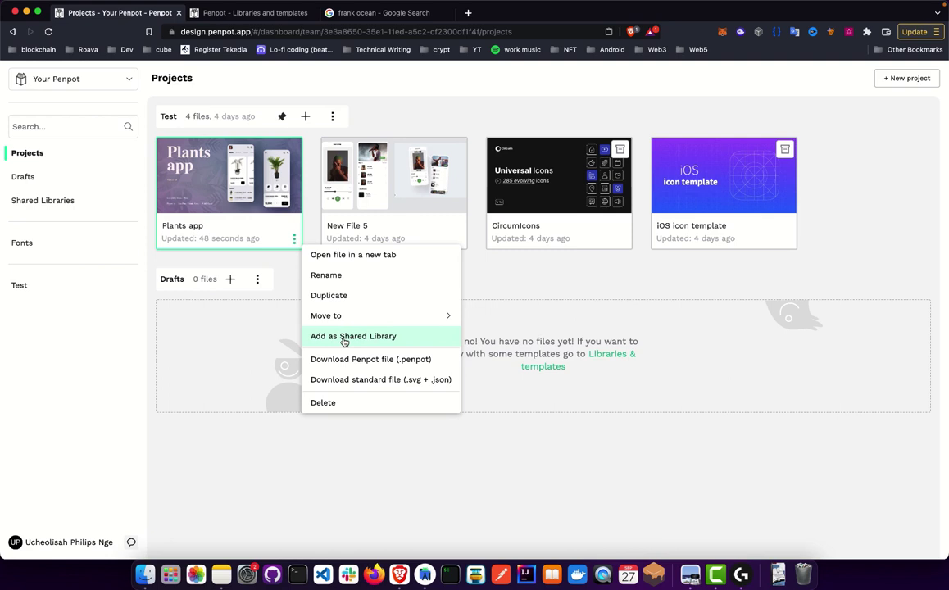
click(345, 340)
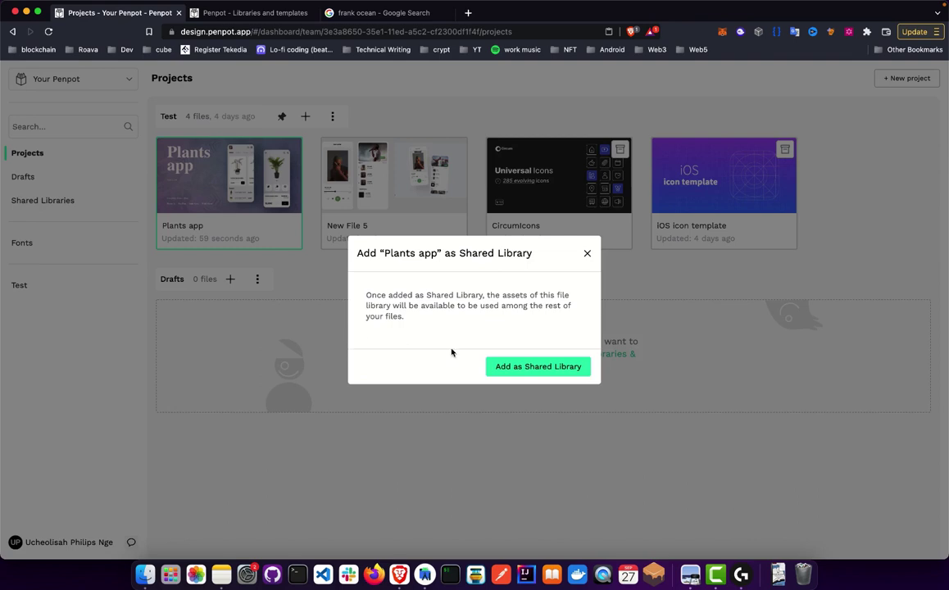
click(516, 367)
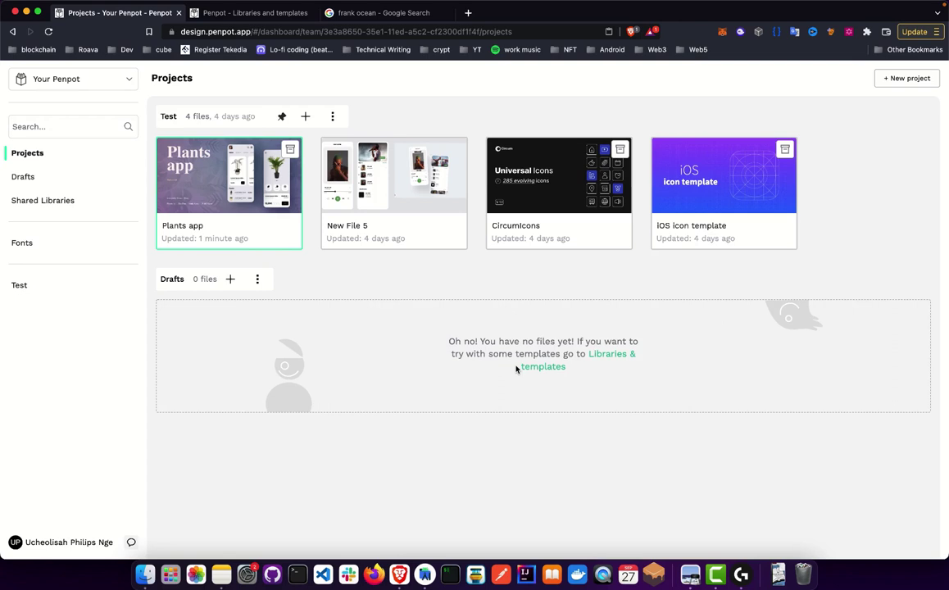
mouse_move(287, 244)
click(49, 203)
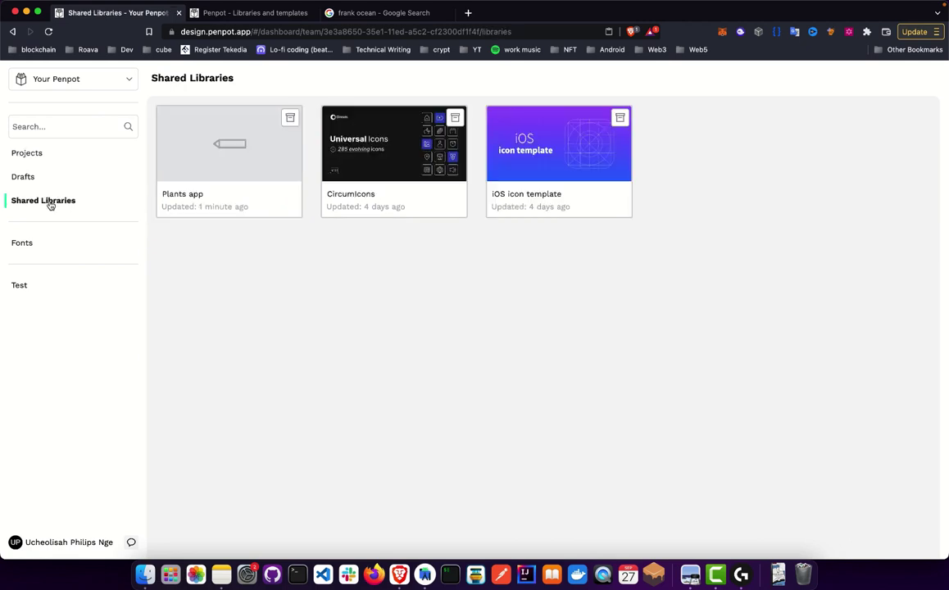